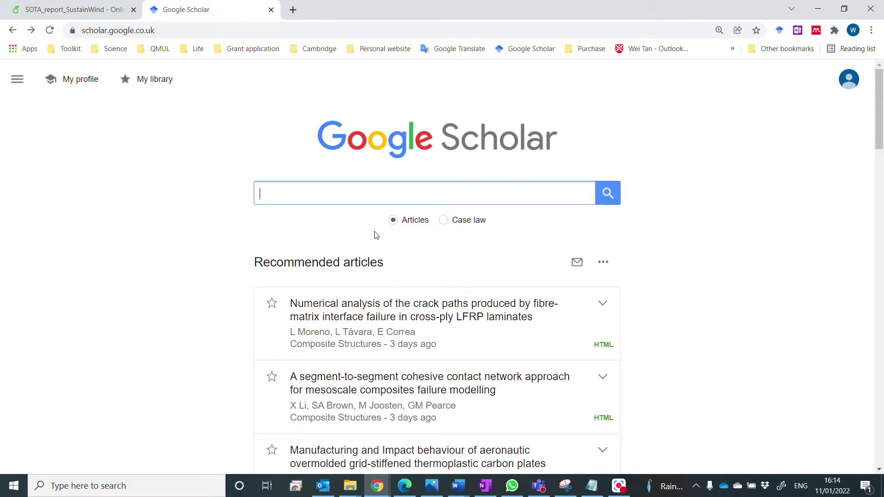
# Search Google Scholar for 'wind energy' and show citation formats for 'A review of wind energy technologies'
pyautogui.write('w')
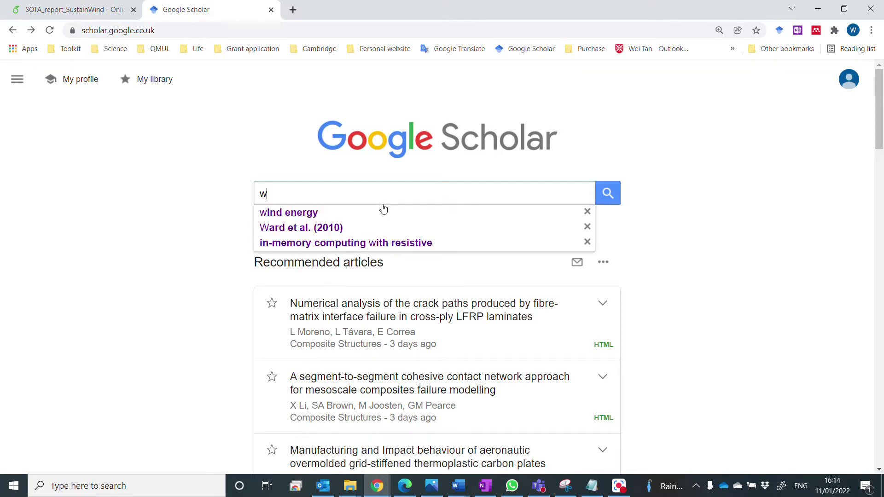
pyautogui.write('ind energy')
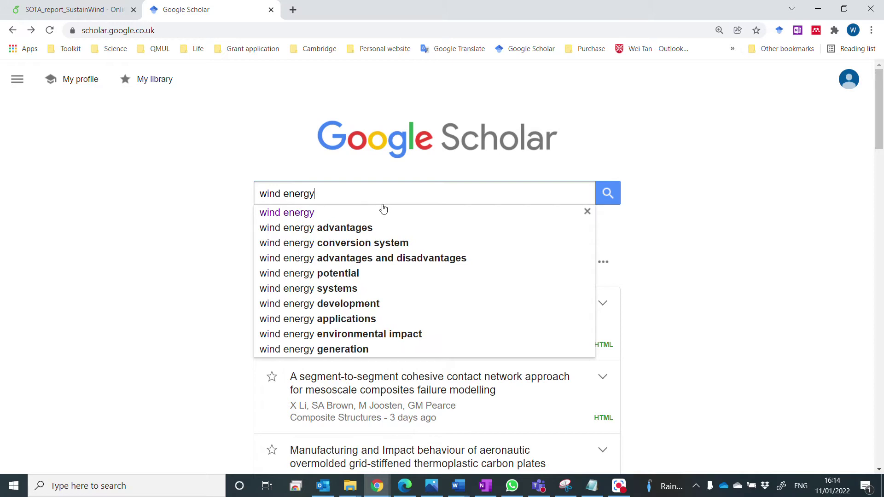
pyautogui.press('Return')
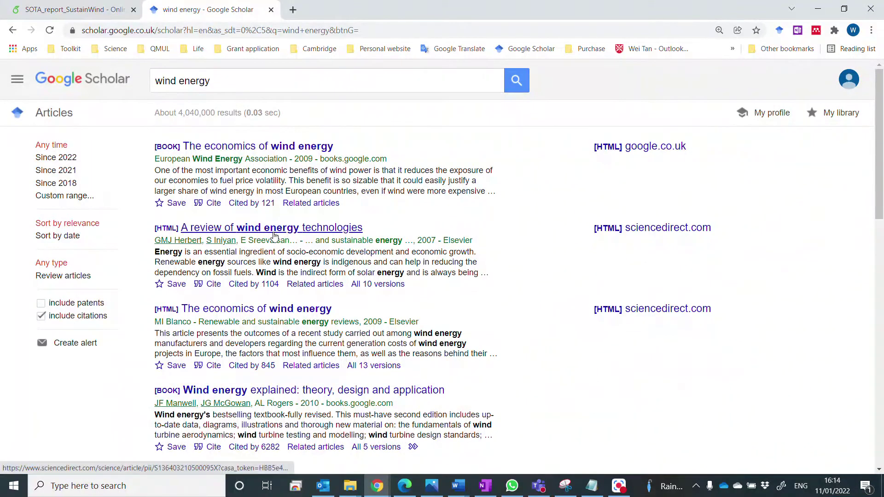
pyautogui.click(213, 284)
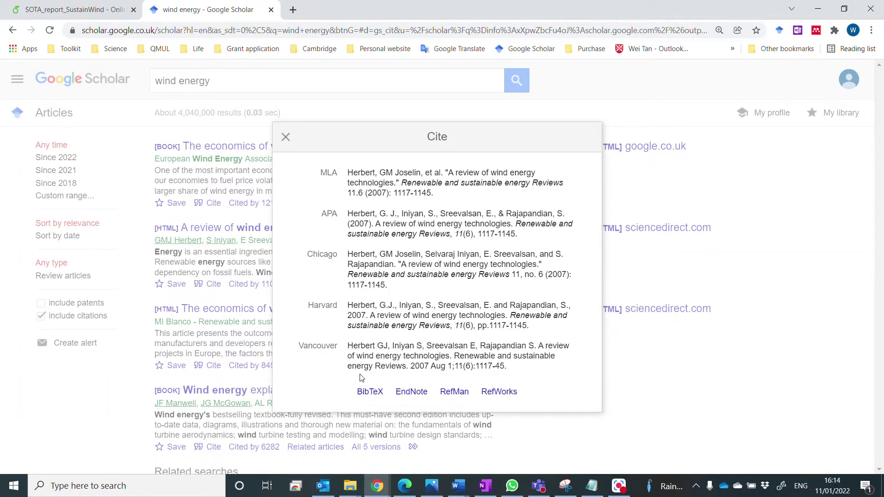
# Open the article's herbert2007review BibTeX entry and select the entire entry for copying
pyautogui.click(375, 399)
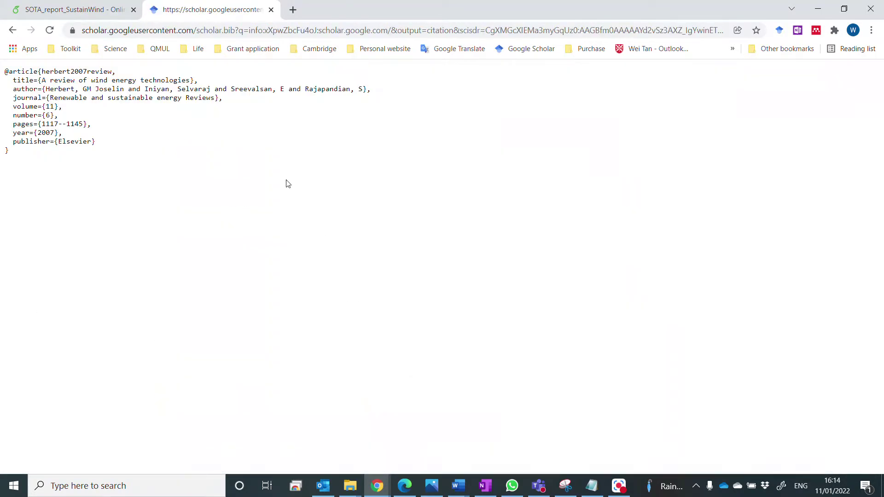
pyautogui.moveTo(36, 158); pyautogui.dragTo(1, 75)
pyautogui.hotkey('ctrl', 'c')
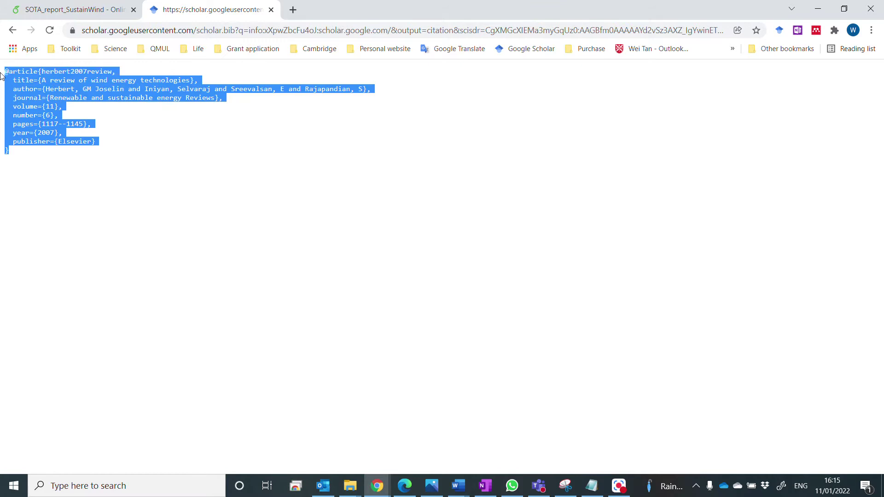
pyautogui.click(71, 12)
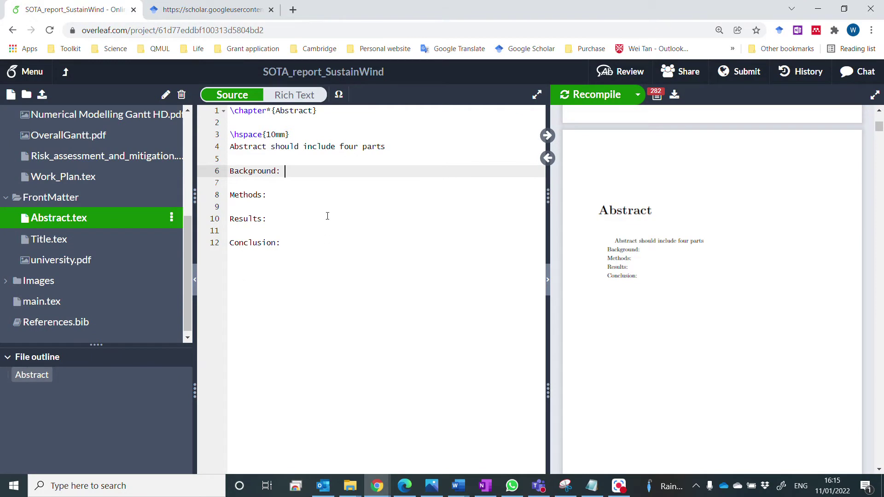
# Type 'Wind energy is important to mitigate the climate crisis.' on Abstract.tex's Background line, fixing typos
pyautogui.write('Wind enery is')
pyautogui.press('BackSpace')
pyautogui.press('BackSpace')
pyautogui.press('BackSpace')
pyautogui.write('gy is impor')
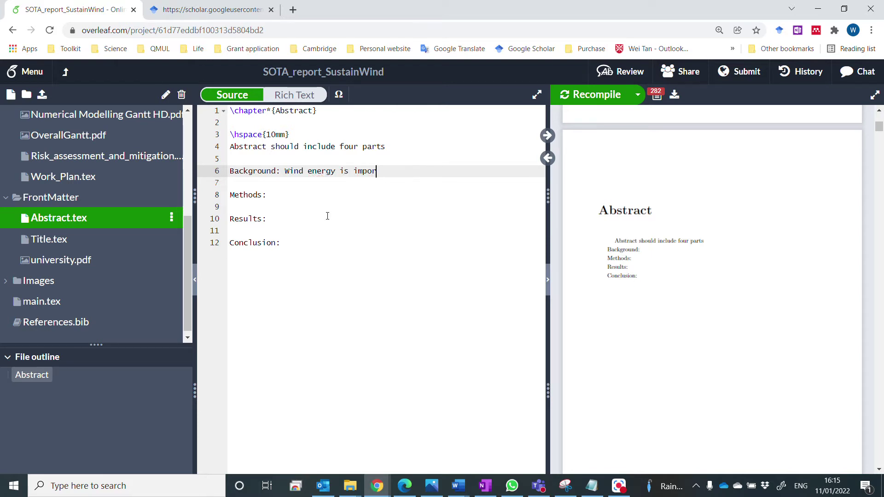
pyautogui.write('ant t')
pyautogui.write('o ')
pyautogui.write('im')
pyautogui.press('BackSpace')
pyautogui.press('BackSpace')
pyautogui.write('mig')
pyautogui.press('BackSpace')
pyautogui.write('tigate the ')
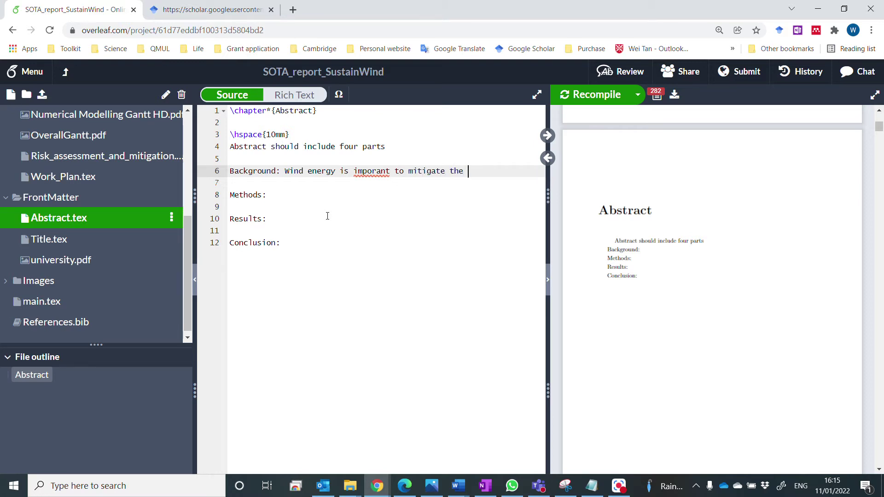
pyautogui.write('climate crisi.')
pyautogui.click(376, 175)
pyautogui.write('t')
pyautogui.click(533, 171)
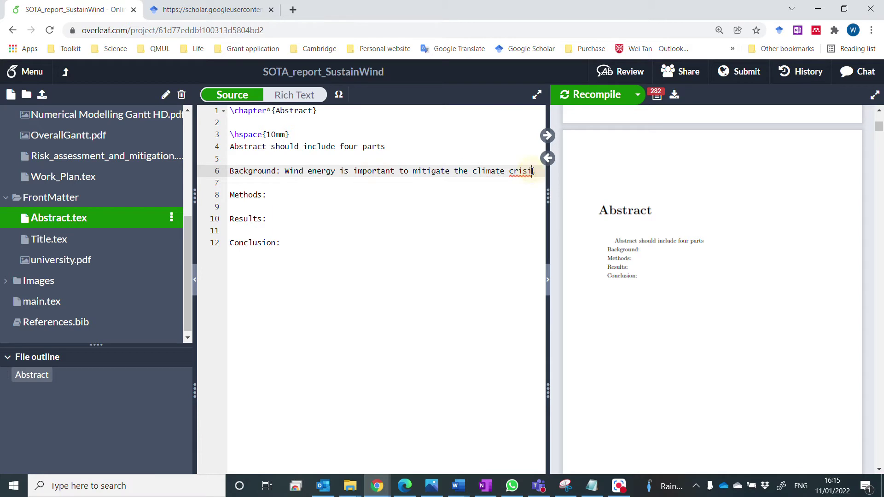
pyautogui.write('s.')
pyautogui.press('Return')
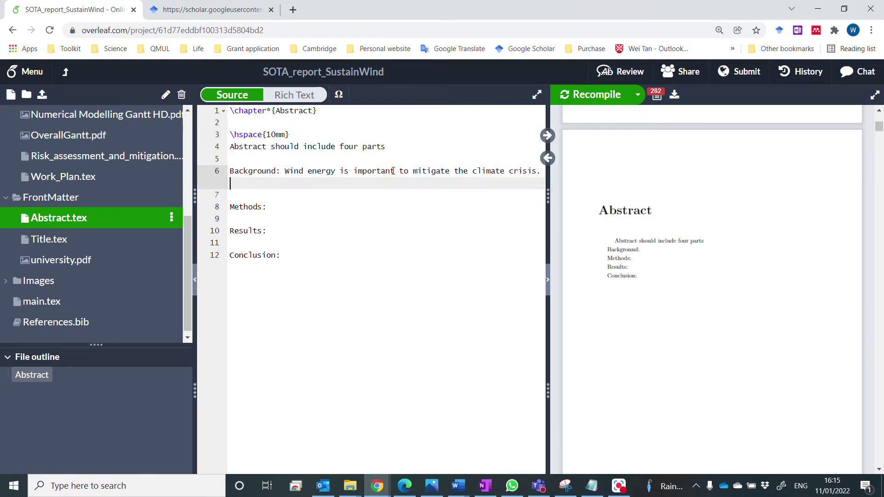
# Add a space after 'important' to leave room for a citation
pyautogui.click(395, 172)
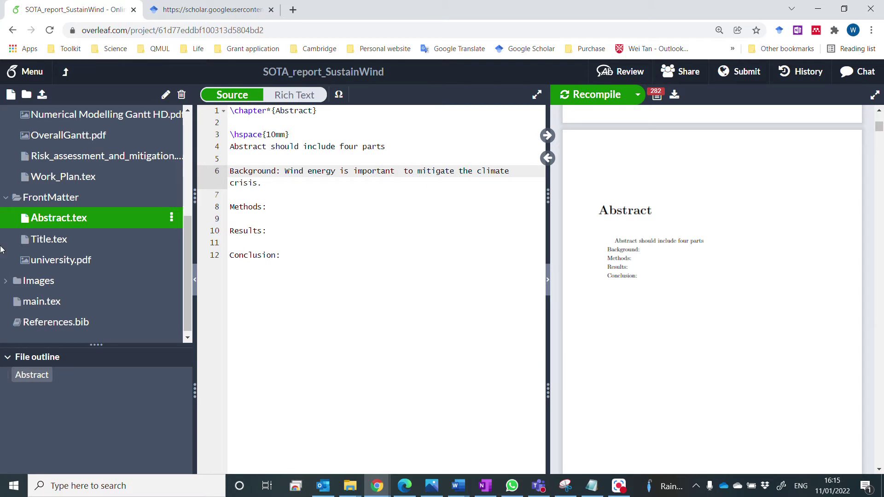
pyautogui.scroll(-1, 79, 257)
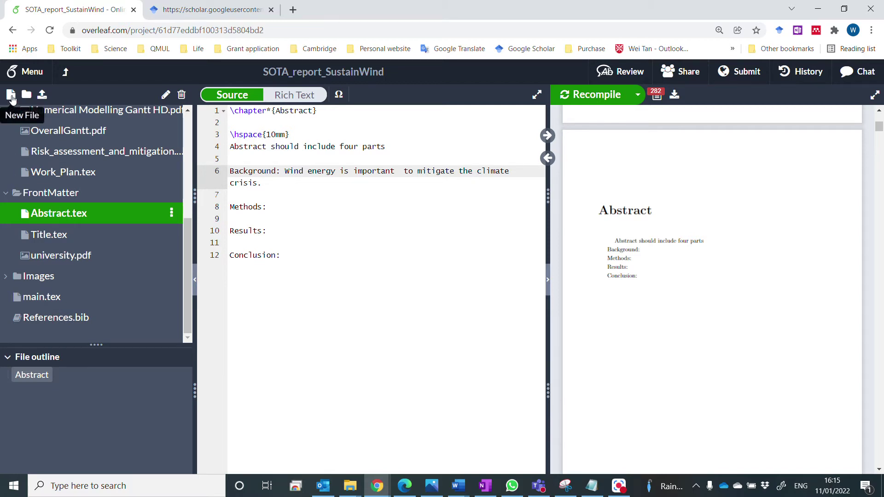
pyautogui.click(62, 322)
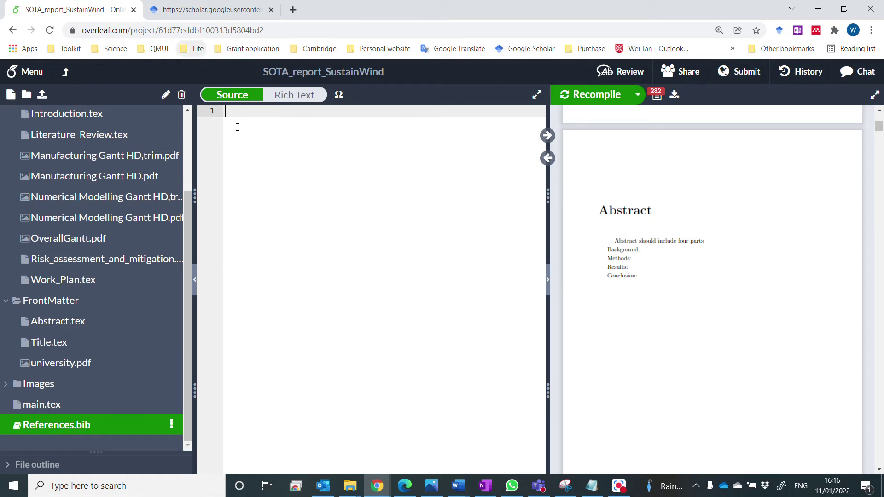
# Paste the herbert2007review BibTeX entry into References.bib and compare it with the Scholar page
pyautogui.hotkey('ctrl', 'v')
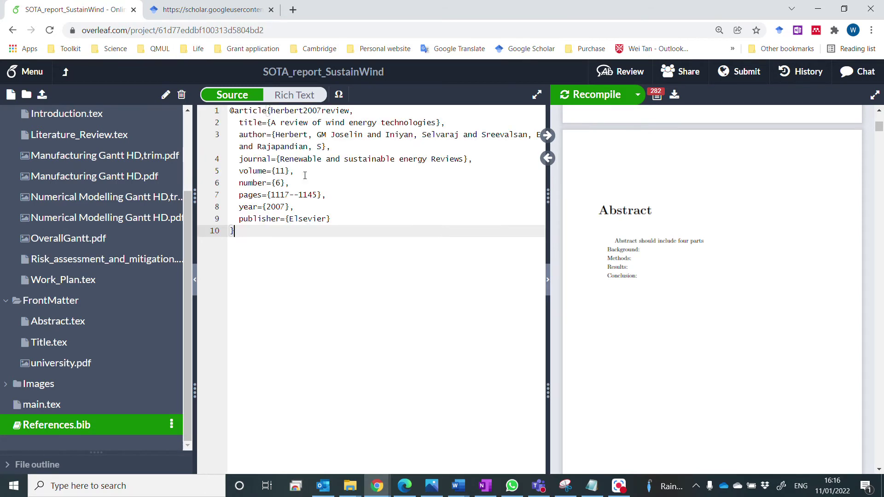
pyautogui.click(288, 171)
pyautogui.click(232, 6)
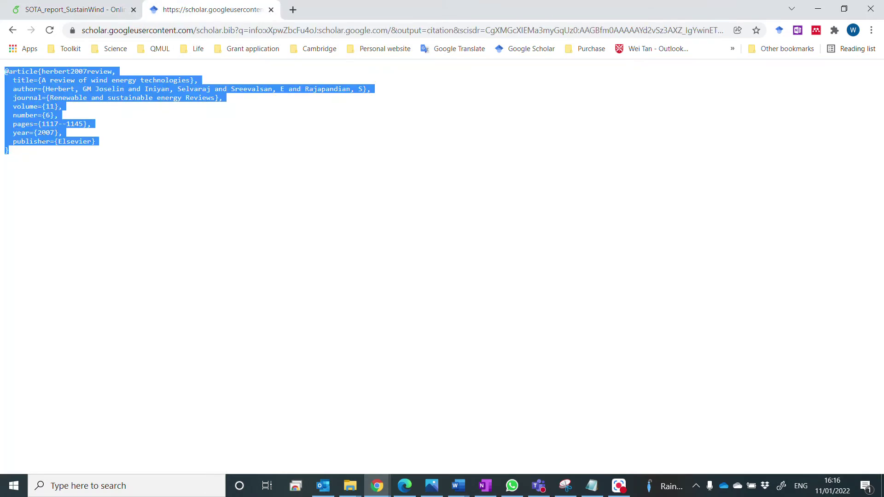
pyautogui.click(73, 9)
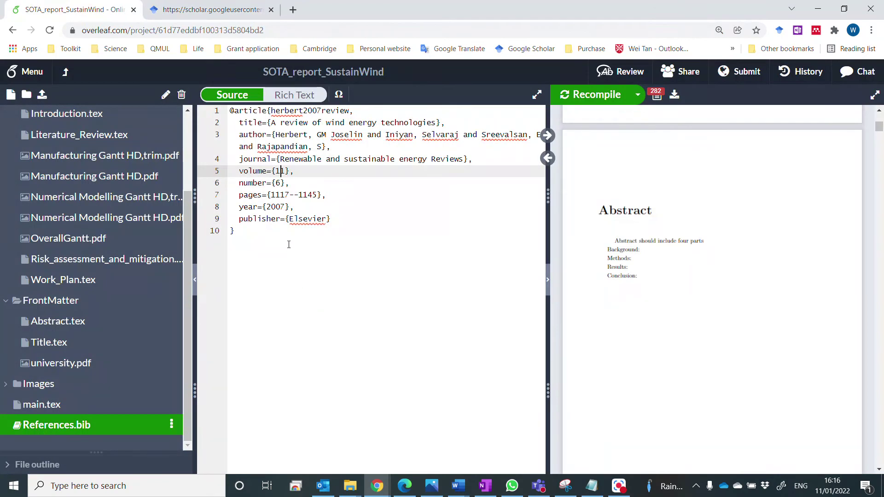
# Copy the citation key herbert2007review and return to Abstract.tex
pyautogui.doubleClick(284, 113)
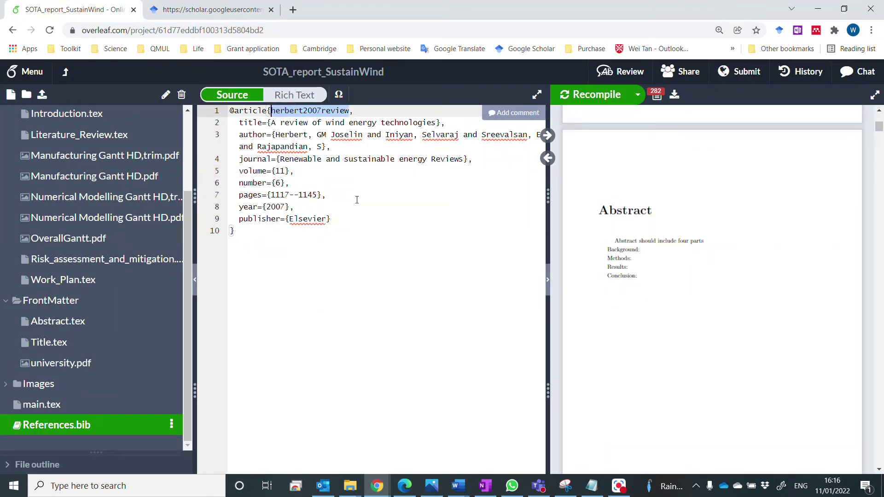
pyautogui.scroll(-1, 355, 197)
pyautogui.scroll(1, 340, 180)
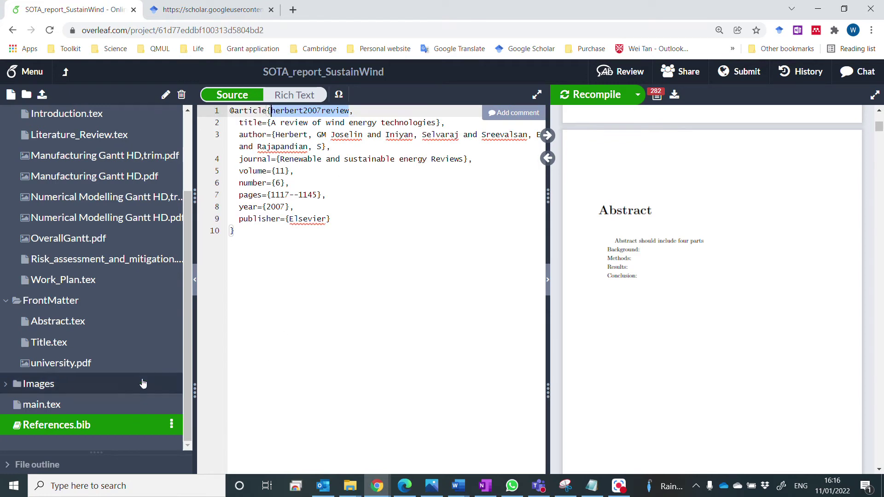
pyautogui.click(109, 321)
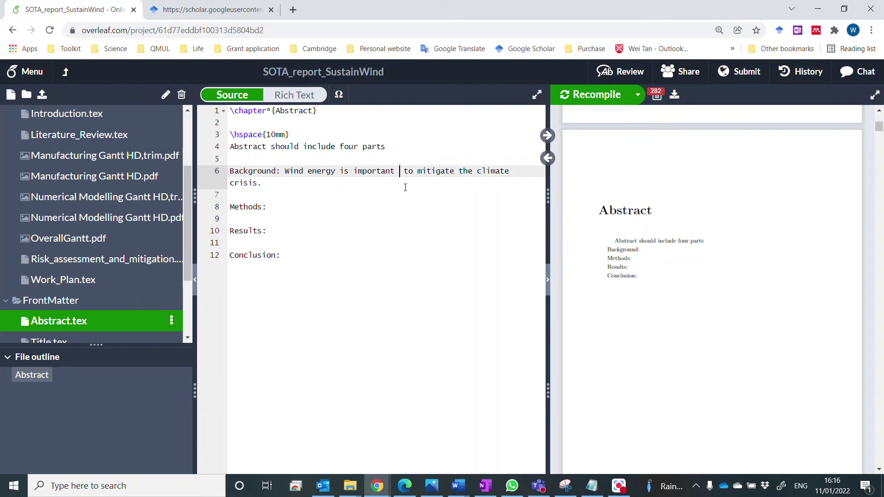
# Insert \cite{herbert2007review} after 'important' and recompile so the PDF shows [1]
pyautogui.write('\\cite')
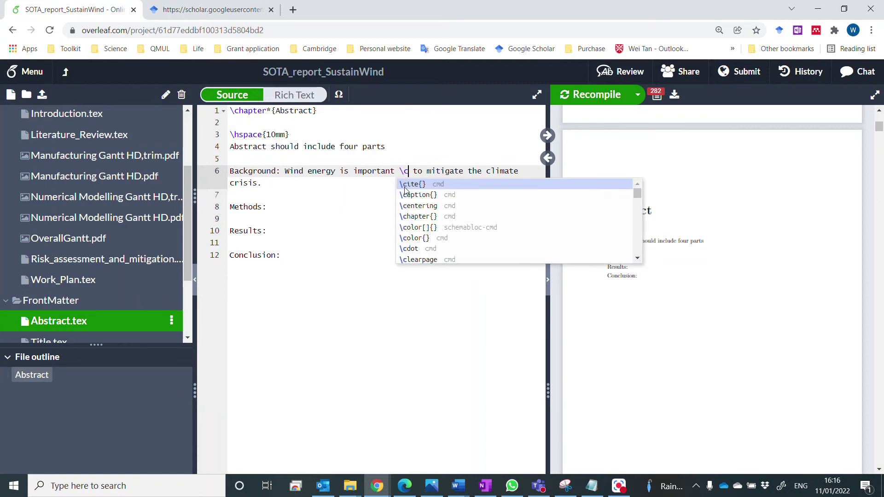
pyautogui.press('Return')
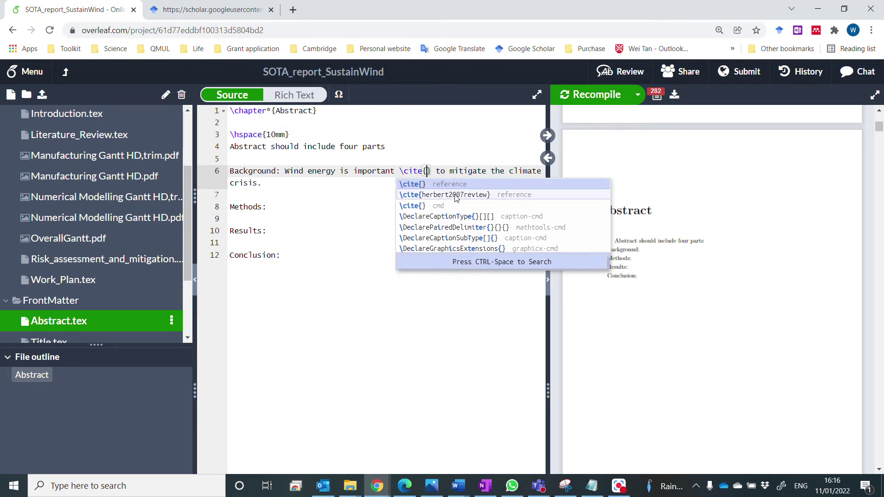
pyautogui.click(446, 195)
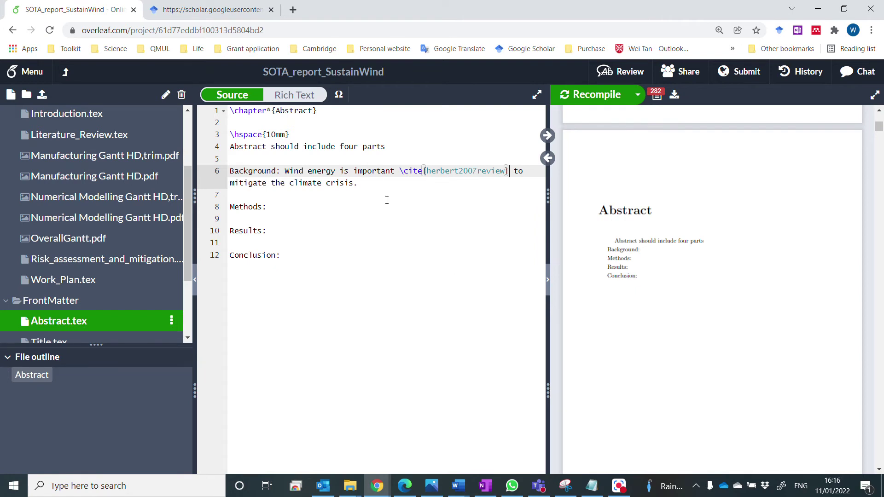
pyautogui.click(596, 94)
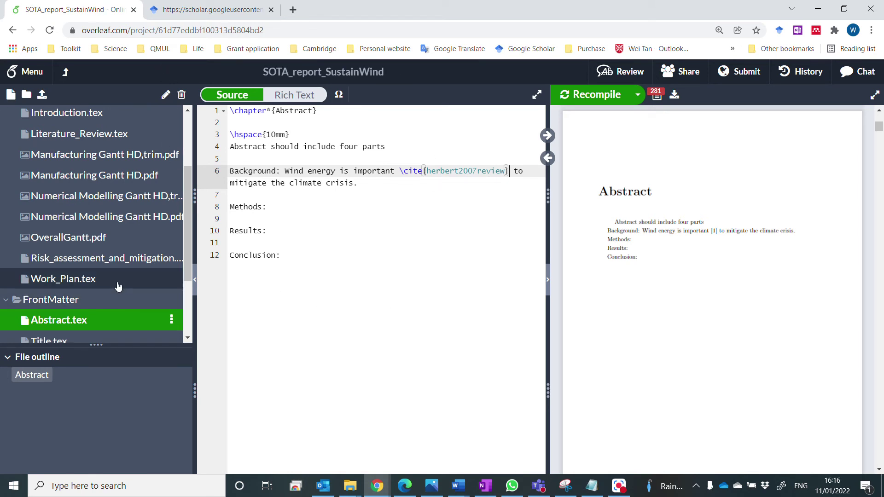
pyautogui.scroll(-2, 138, 294)
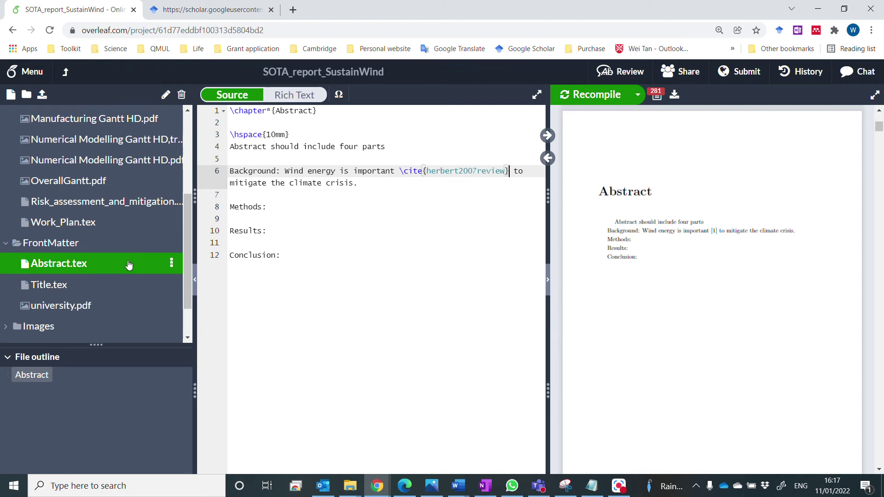
# Check References.bib, then bring up main.tex scrolled to its closing lines
pyautogui.scroll(-2, 123, 276)
pyautogui.click(99, 319)
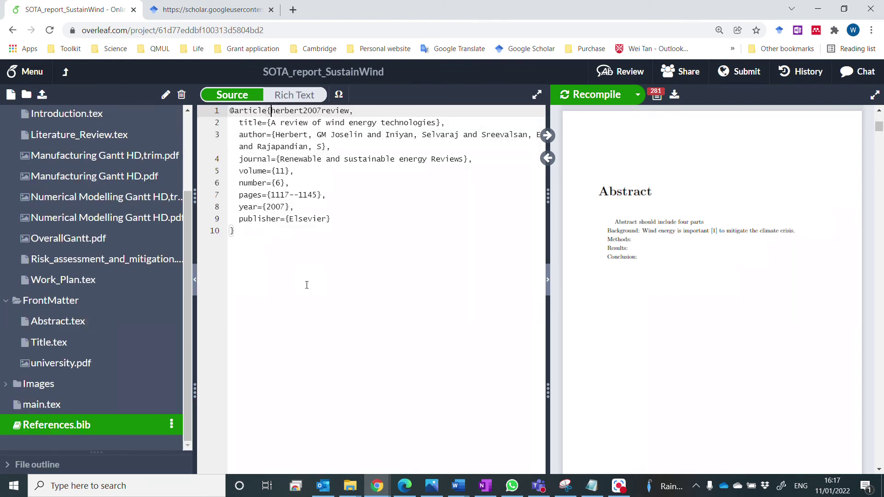
pyautogui.click(79, 406)
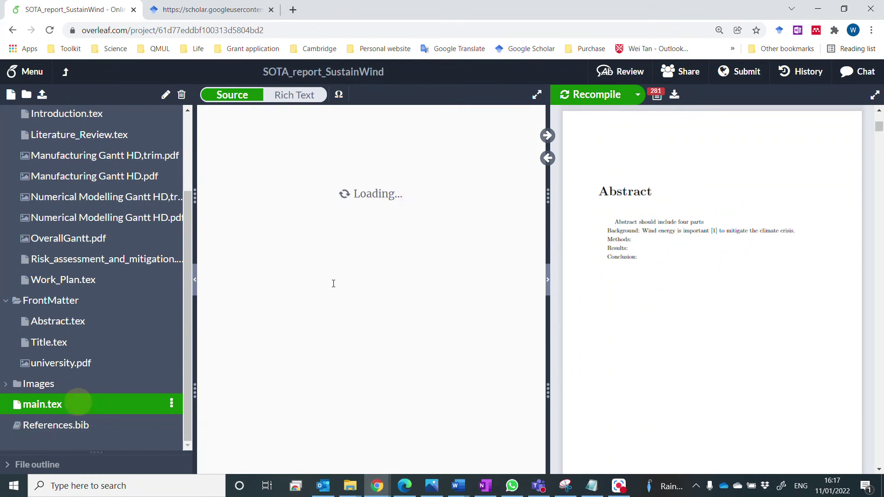
pyautogui.scroll(-12, 443, 266)
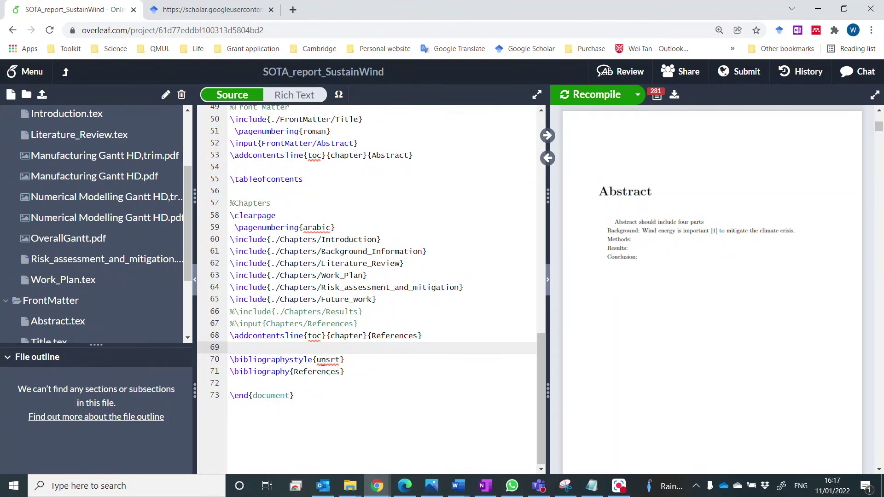
# Inspect the \bibliographystyle{unsrt} and \bibliography{References} lines at the end of main.tex
pyautogui.moveTo(358, 372); pyautogui.dragTo(221, 356)
pyautogui.click(285, 360)
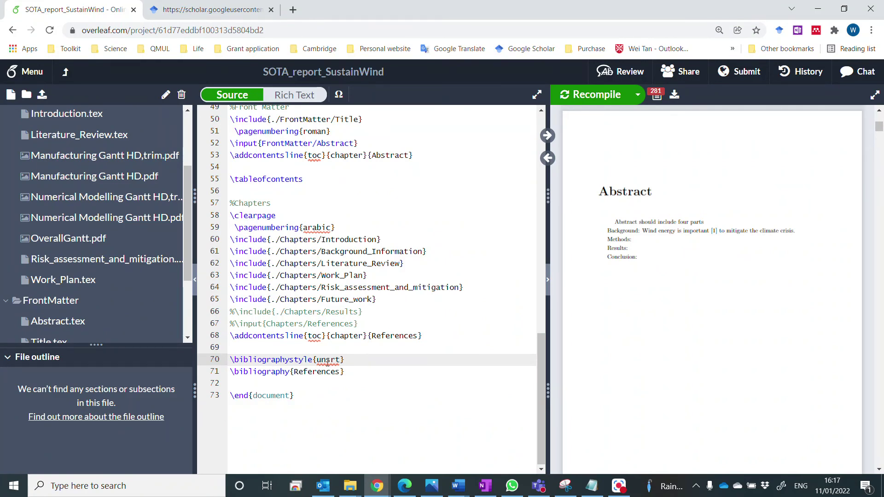
pyautogui.moveTo(316, 361); pyautogui.dragTo(352, 364)
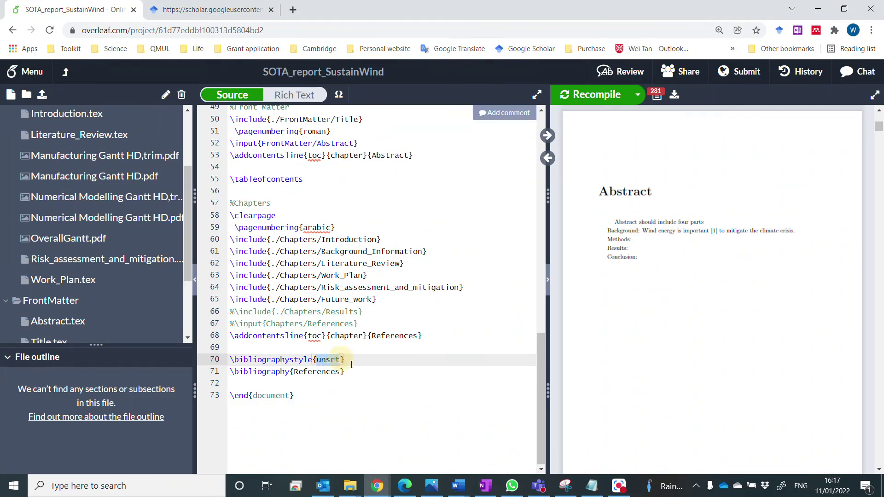
pyautogui.click(352, 364)
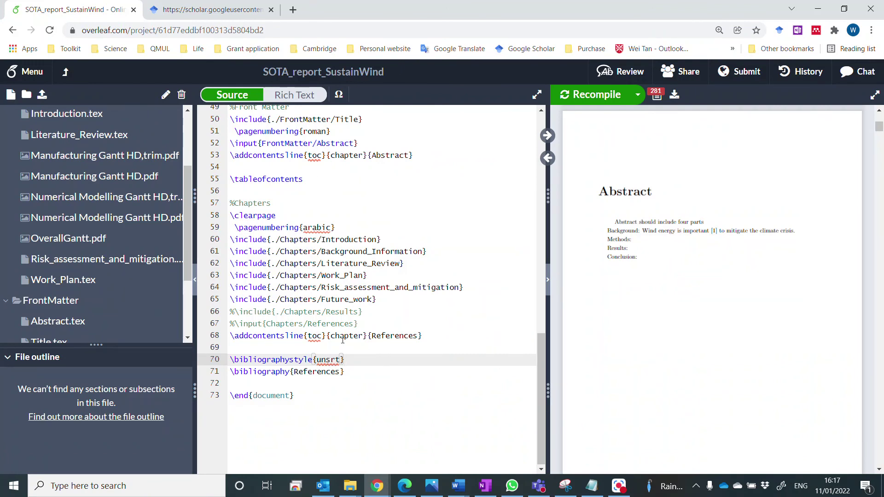
pyautogui.doubleClick(329, 361)
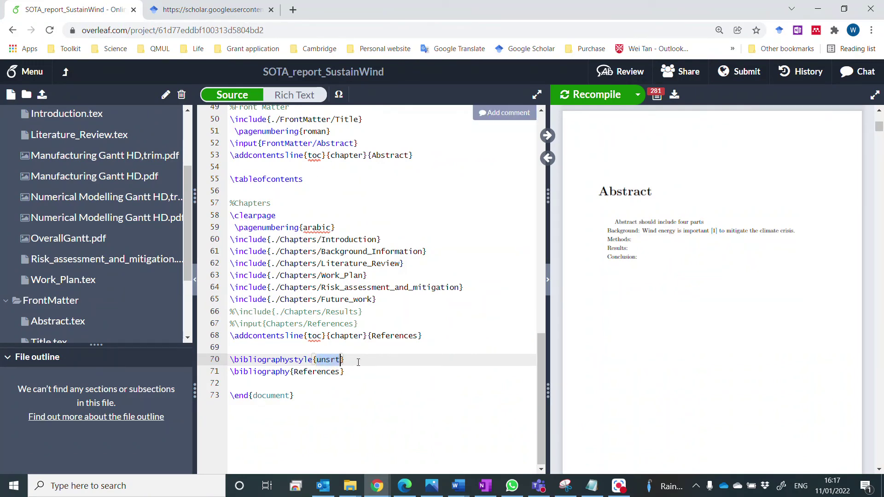
pyautogui.doubleClick(239, 372)
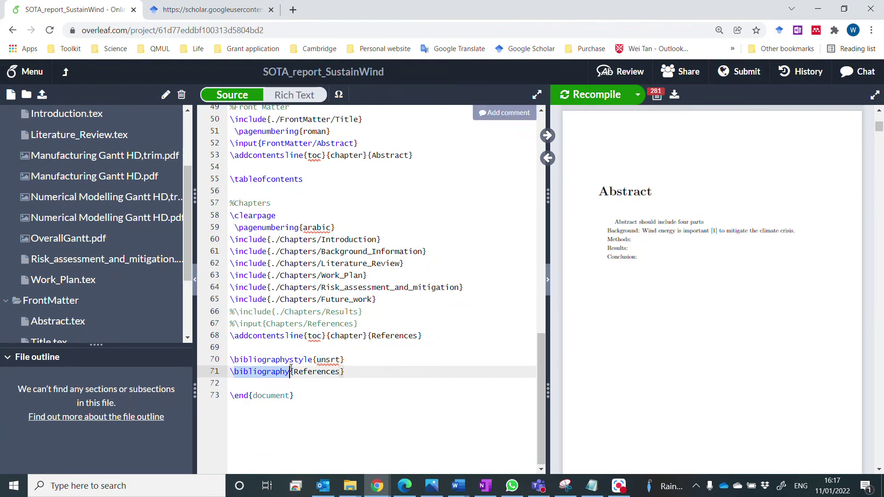
pyautogui.click(254, 382)
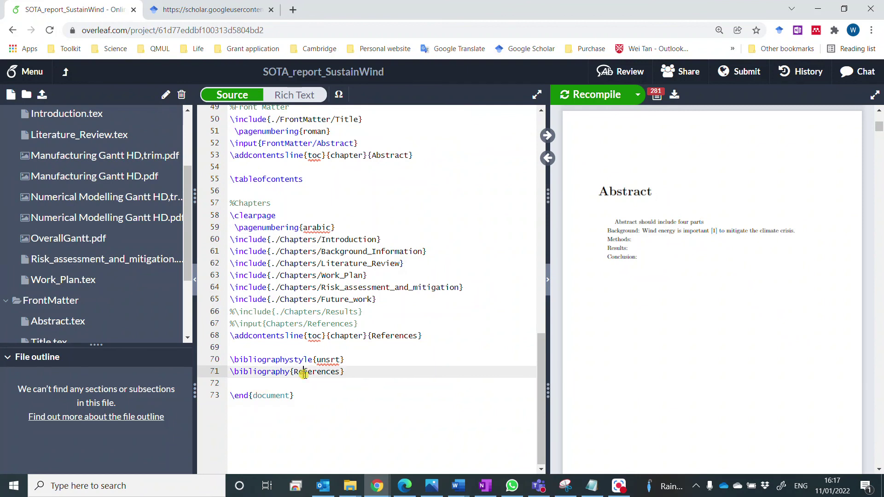
pyautogui.click(306, 373)
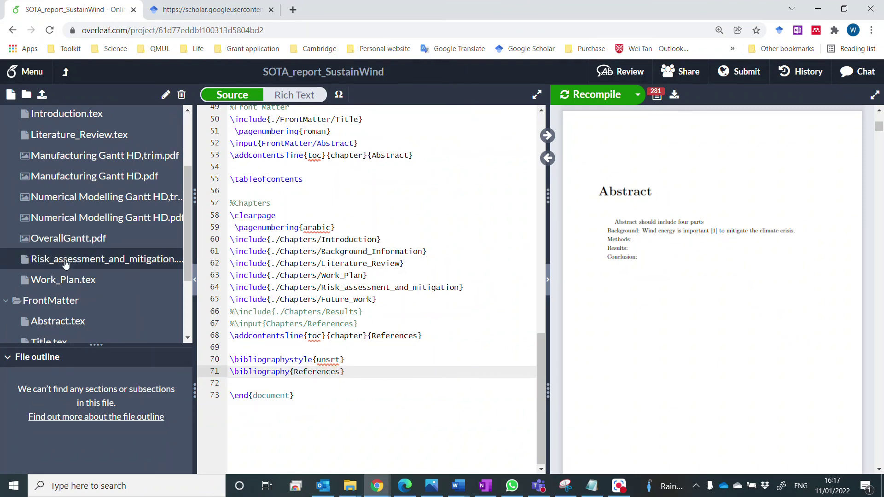
pyautogui.scroll(-3, 66, 262)
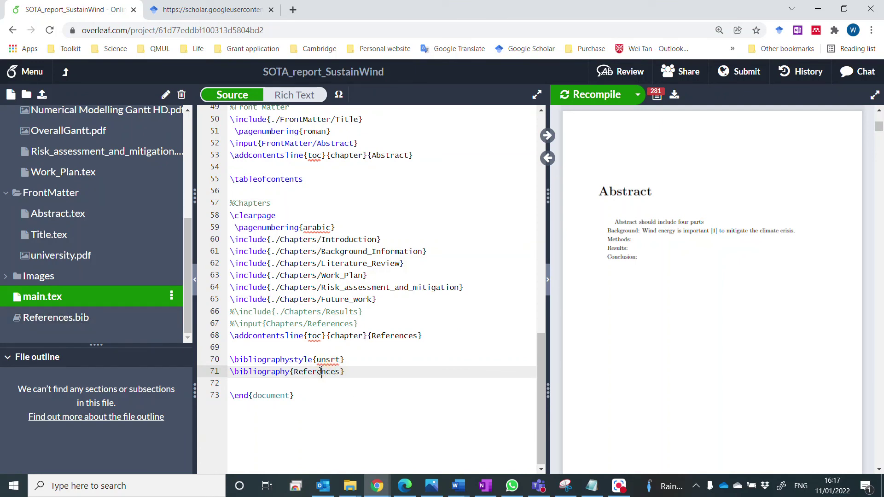
pyautogui.doubleClick(323, 372)
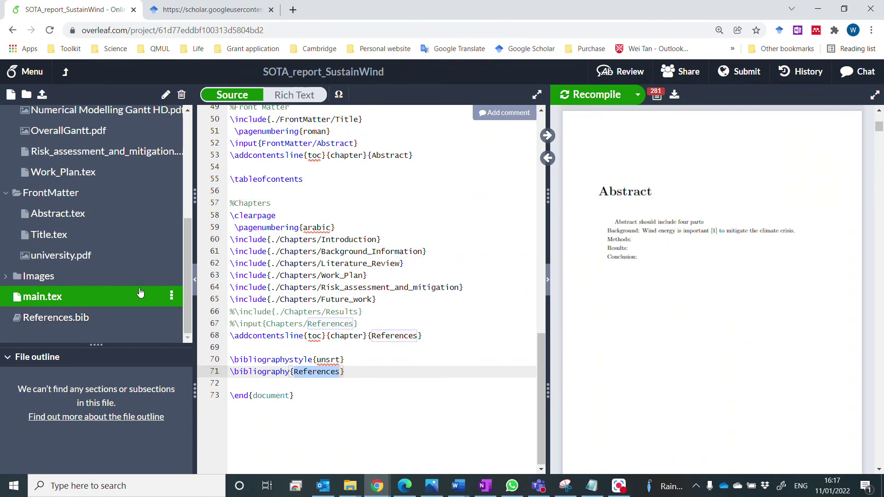
pyautogui.click(388, 371)
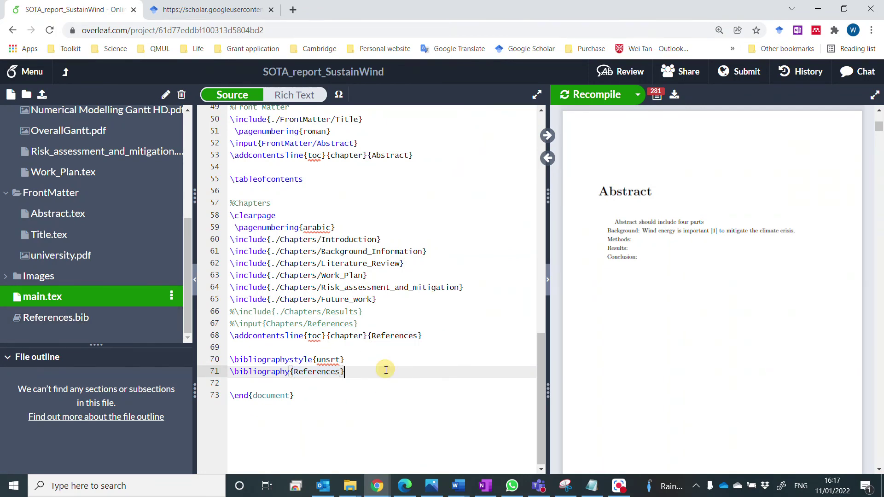